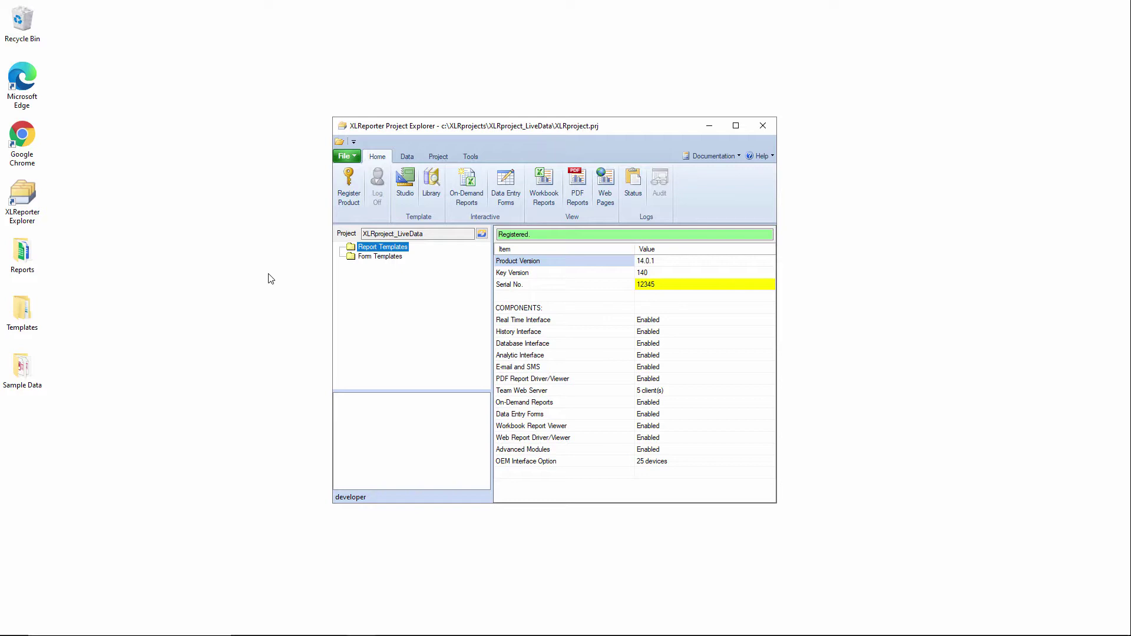
- Open the catalog of the XLR_DA connector and name it Machine KPI
{"action": "left_click", "coordinate": [407, 155]}
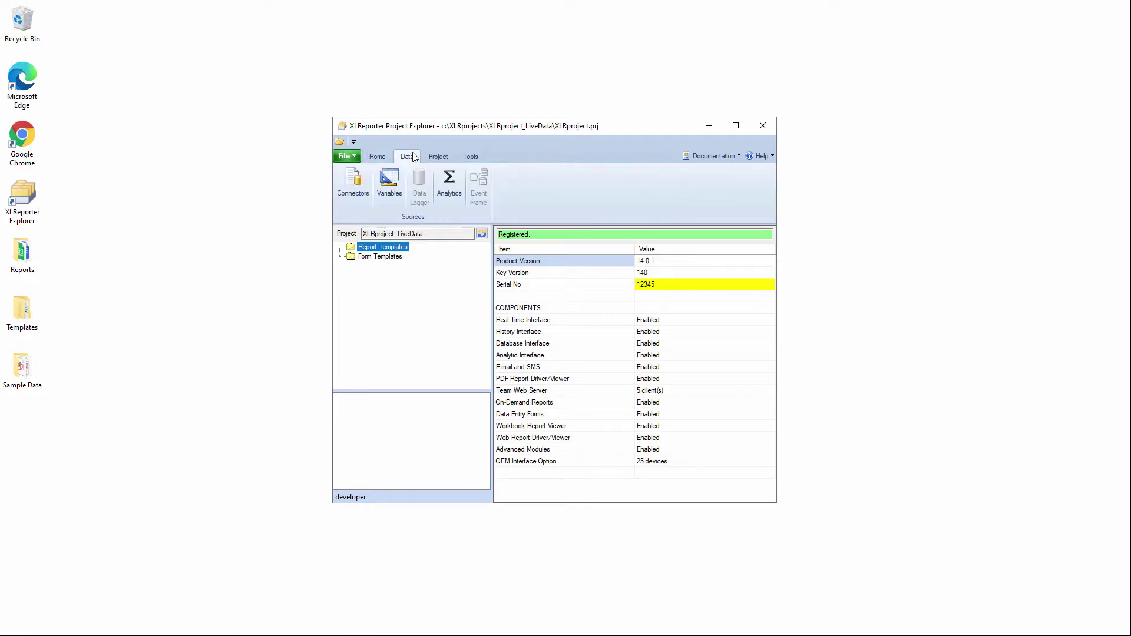
{"action": "left_click", "coordinate": [359, 202]}
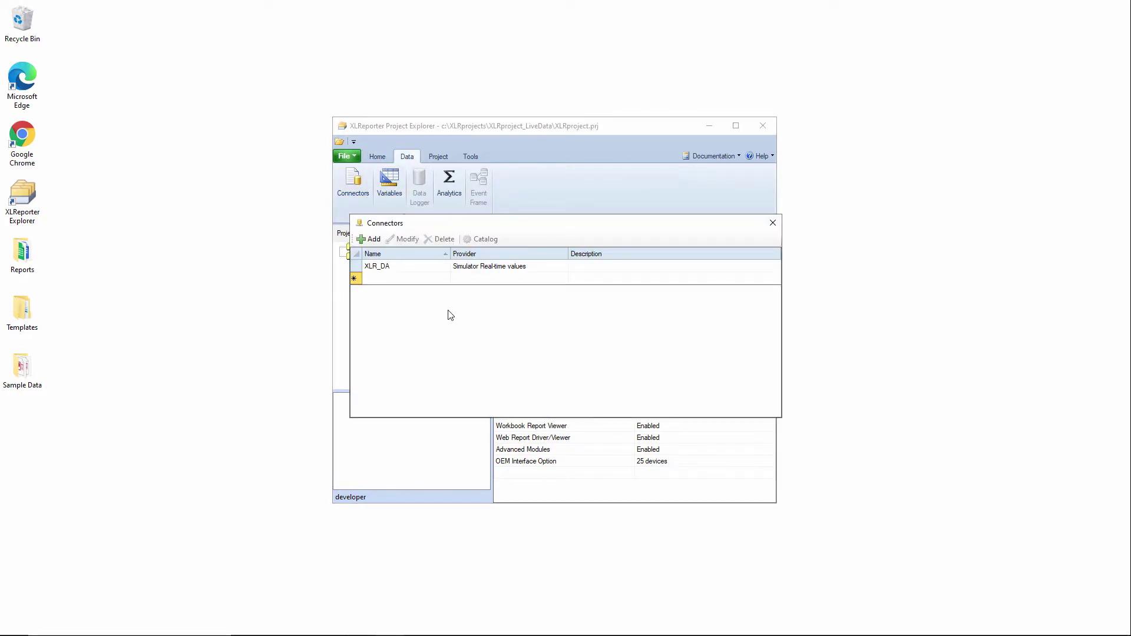
{"action": "left_click", "coordinate": [418, 271]}
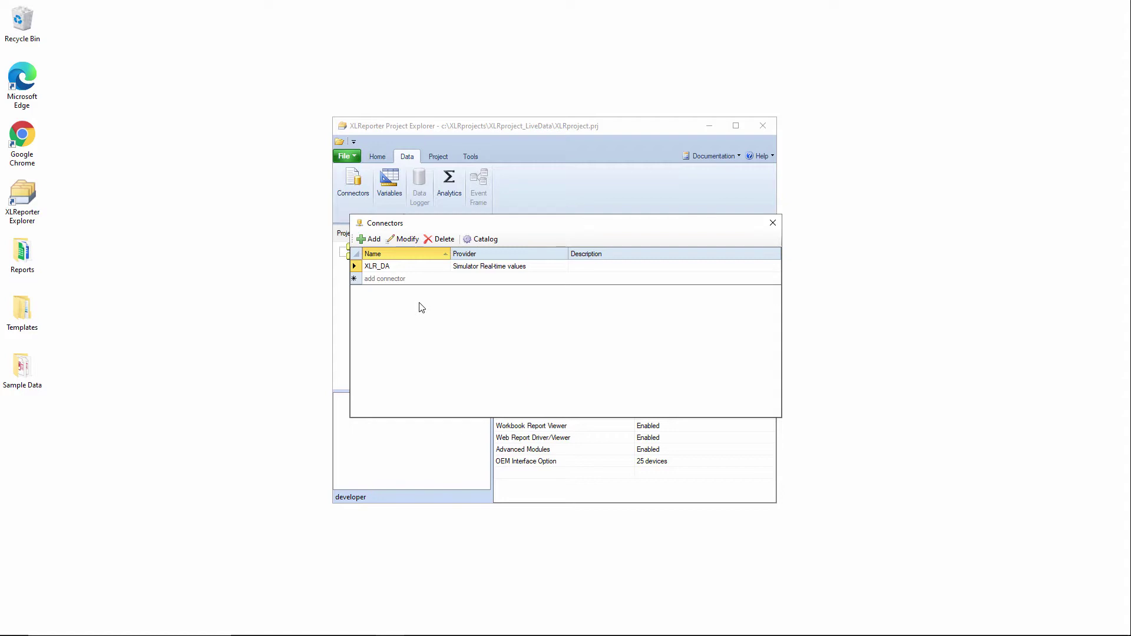
{"action": "left_click", "coordinate": [494, 239]}
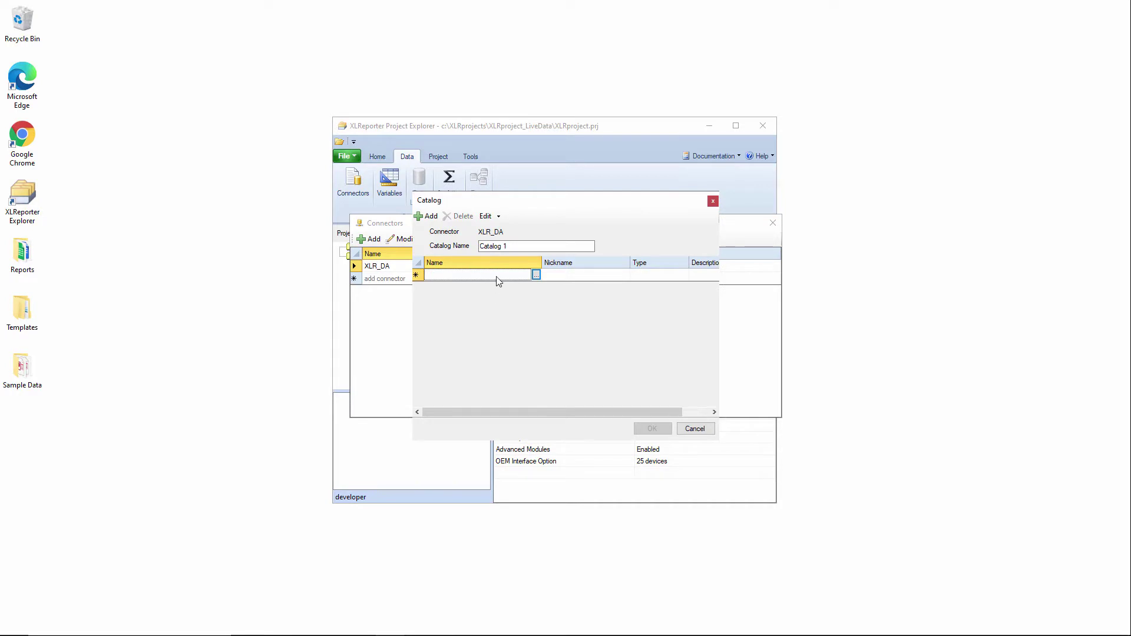
{"action": "left_click", "coordinate": [515, 246]}
{"action": "type", "text": "M"}
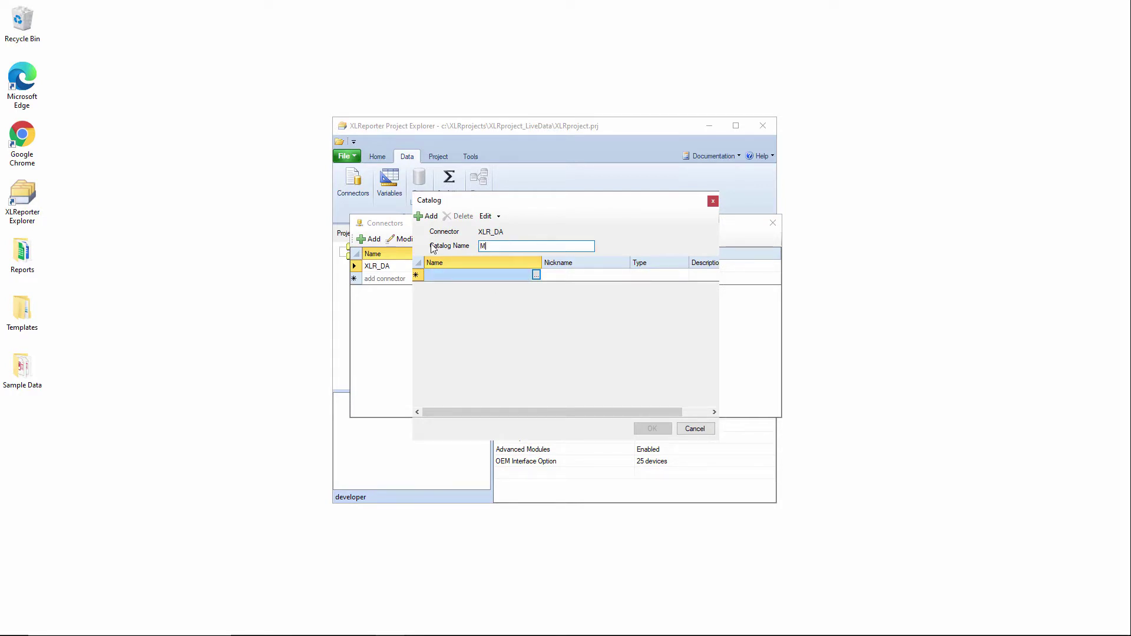
{"action": "type", "text": "achine KPI"}
- Browse the connector's Online tags and add all Mixer, Extruder and Reactor tags to the selected items
{"action": "left_click", "coordinate": [536, 275]}
{"action": "left_click", "coordinate": [373, 201]}
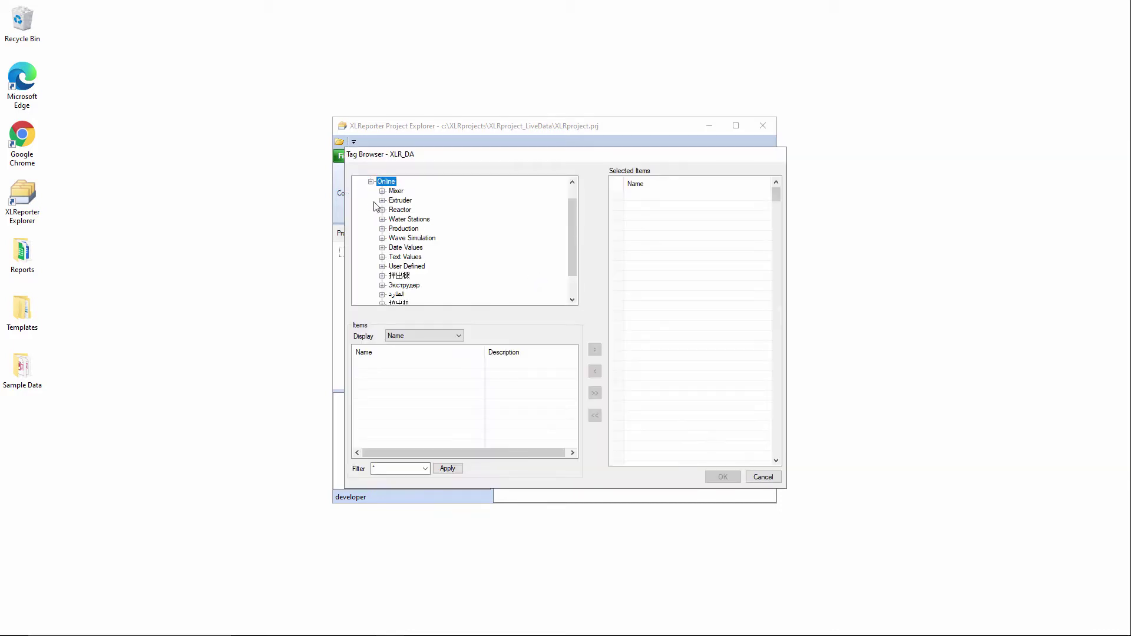
{"action": "left_click", "coordinate": [400, 192]}
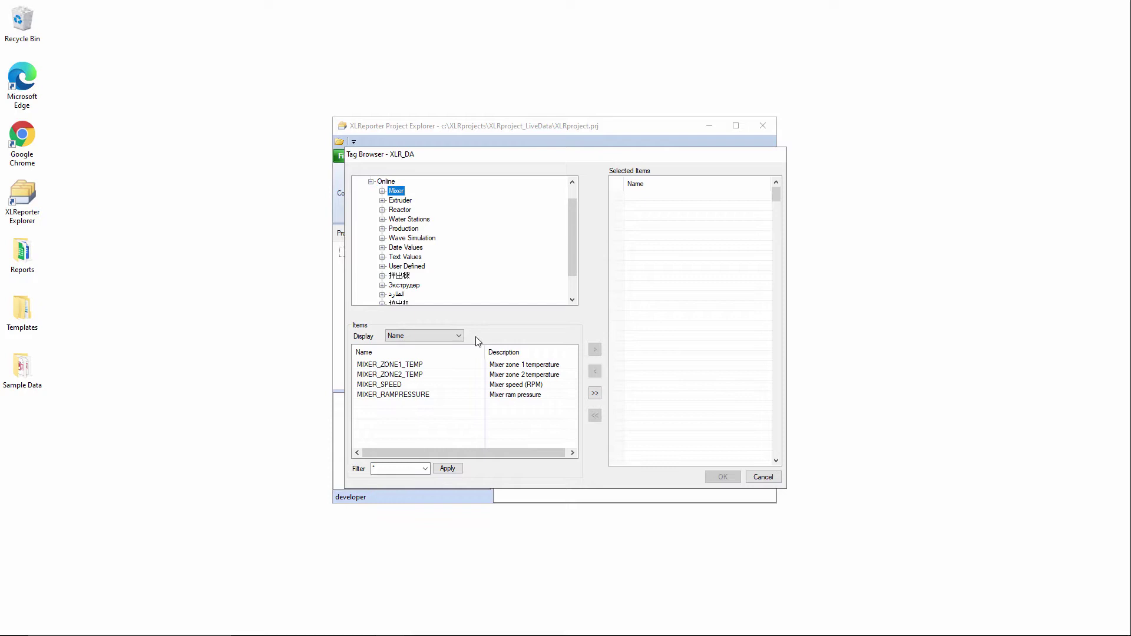
{"action": "left_click", "coordinate": [596, 393]}
{"action": "left_click", "coordinate": [409, 201]}
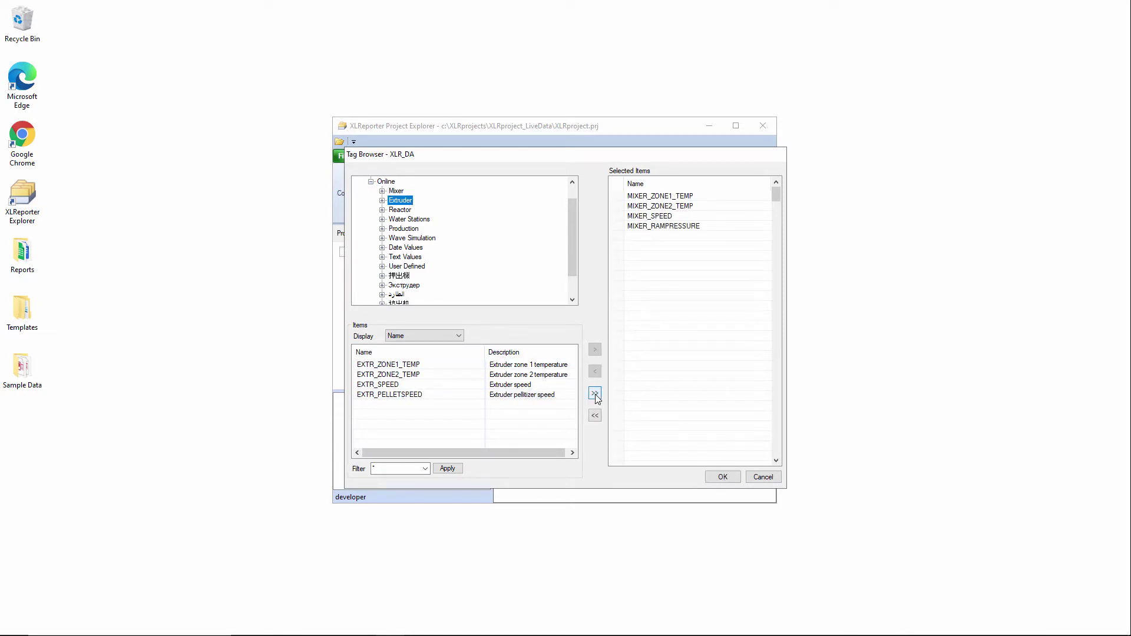
{"action": "left_click", "coordinate": [595, 394]}
{"action": "left_click", "coordinate": [400, 210]}
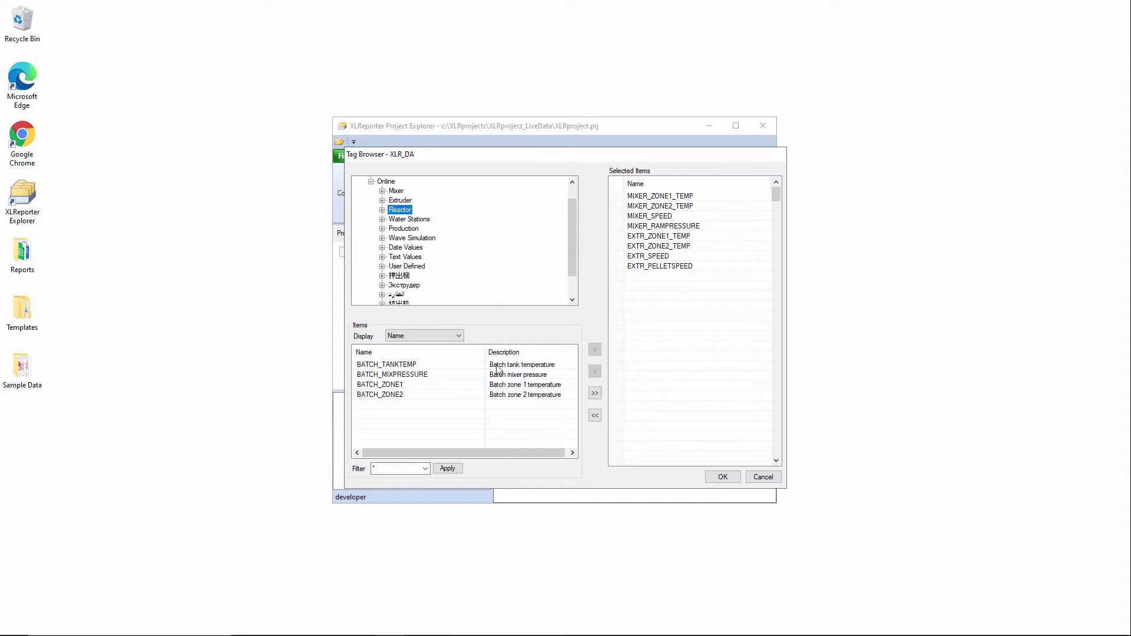
{"action": "left_click", "coordinate": [595, 393]}
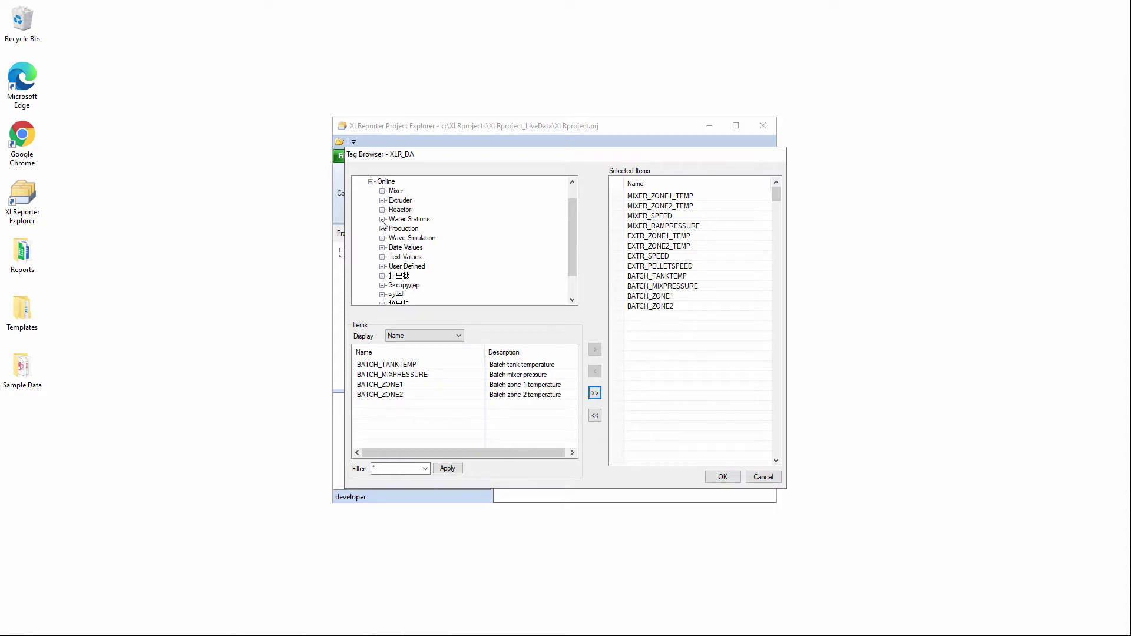
- Add all Water Stations Flow and Pump States tags and all Production tags, and accept the tag selection
{"action": "left_click", "coordinate": [381, 219]}
{"action": "left_click", "coordinate": [405, 228]}
{"action": "left_click", "coordinate": [595, 393]}
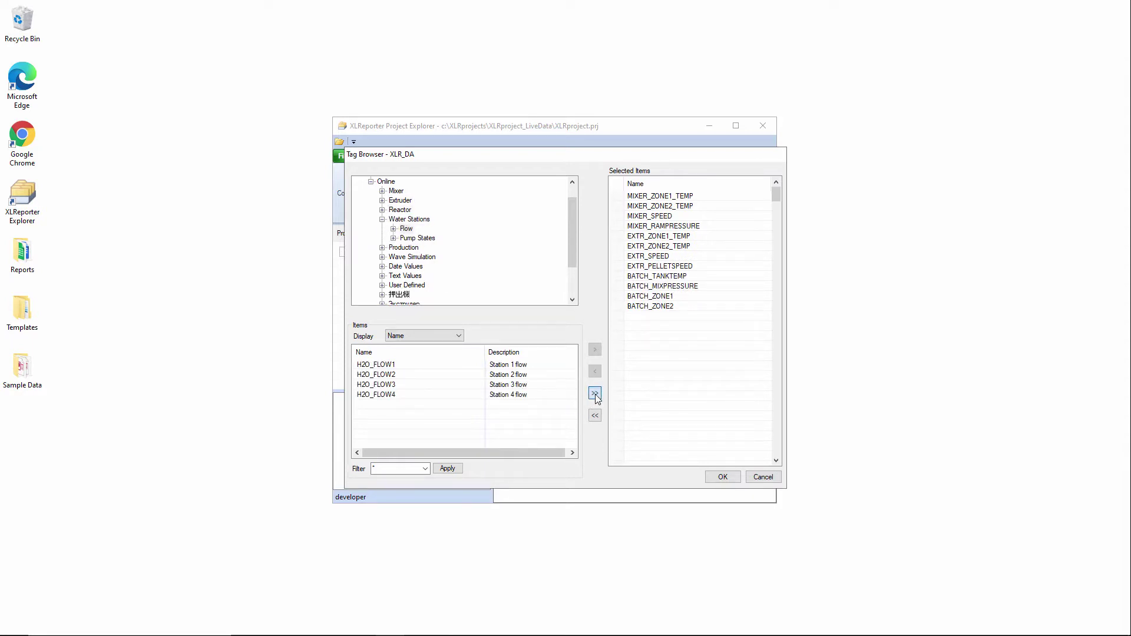
{"action": "left_click", "coordinate": [413, 238]}
{"action": "left_click", "coordinate": [595, 393]}
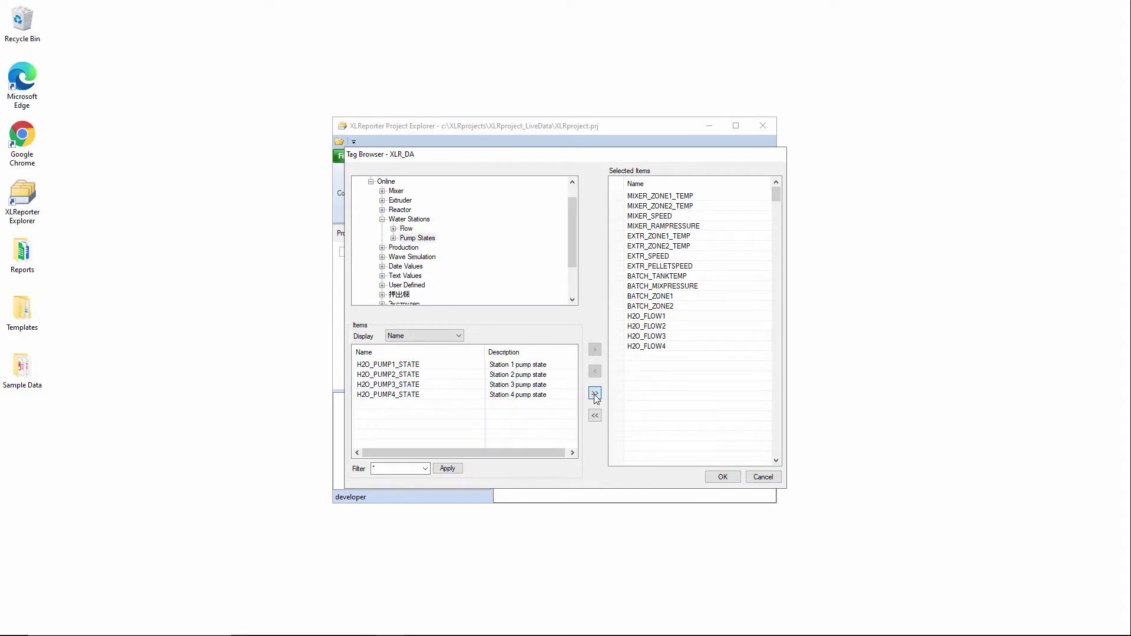
{"action": "left_click", "coordinate": [403, 247]}
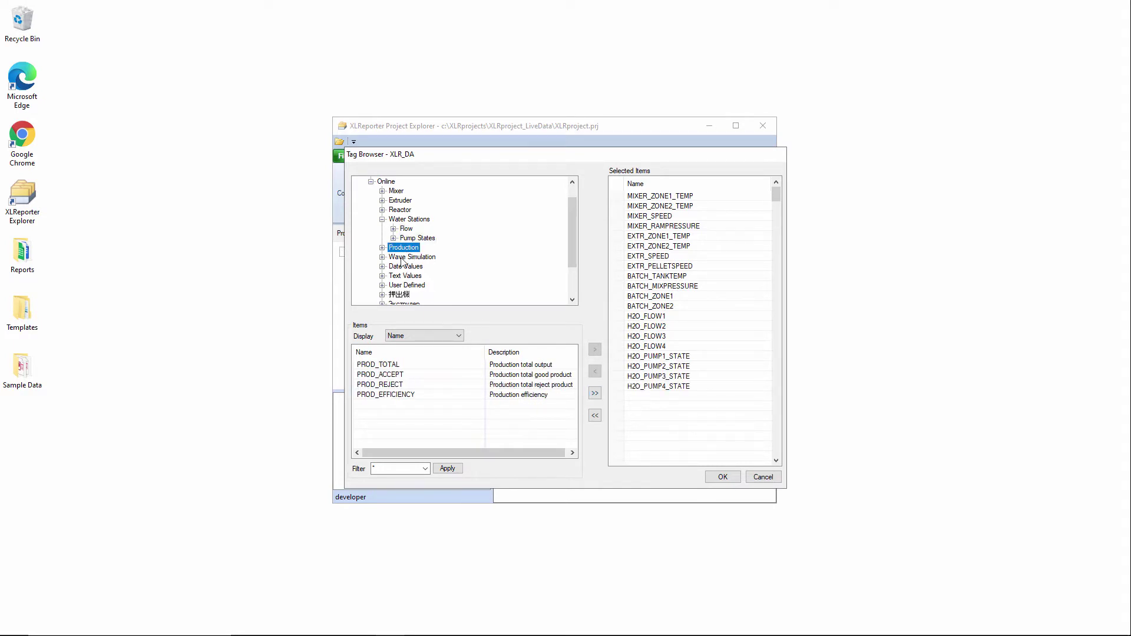
{"action": "left_click", "coordinate": [595, 393]}
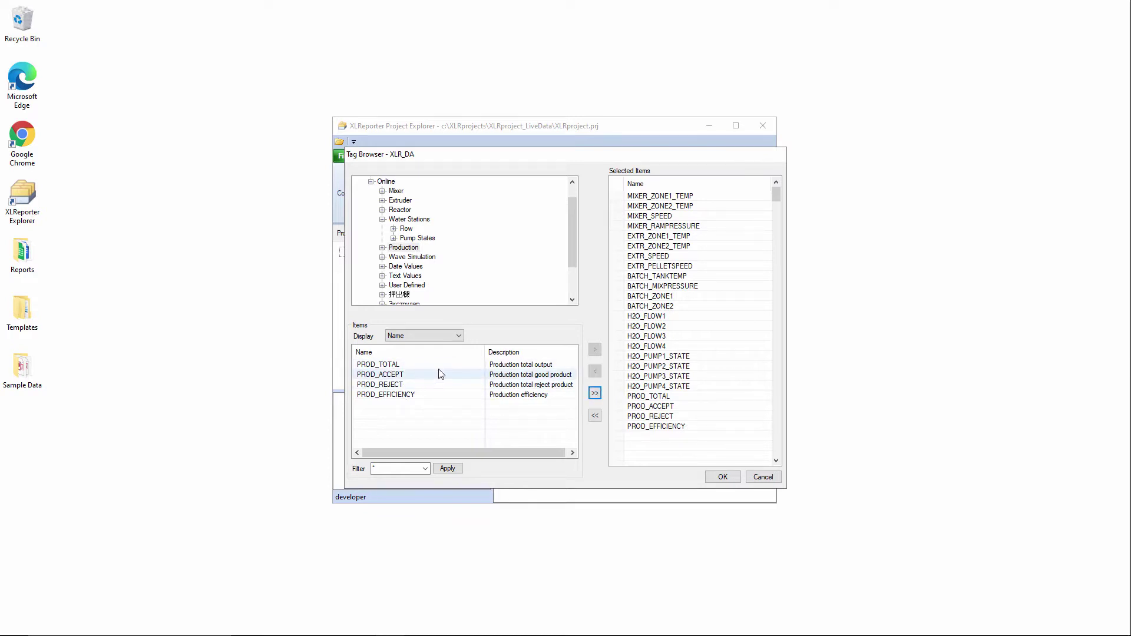
{"action": "left_click", "coordinate": [722, 476]}
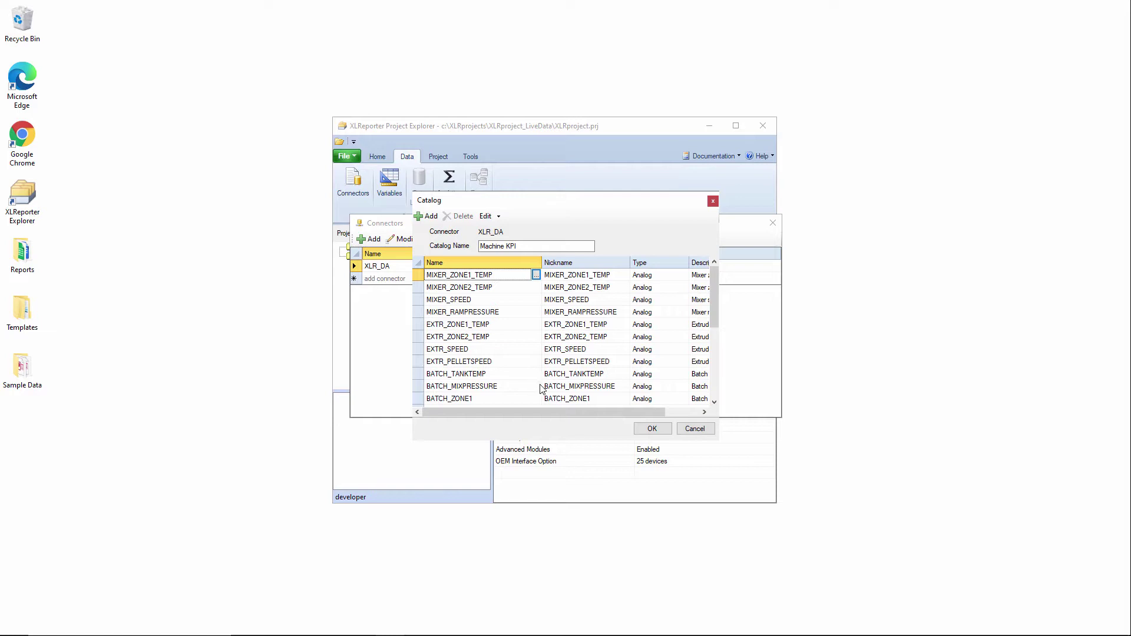
- Widen the Catalog window to show the descriptions, then save the Machine KPI catalog and close the connectors list
{"action": "left_click_drag", "start_coordinate": [720, 230], "coordinate": [809, 230]}
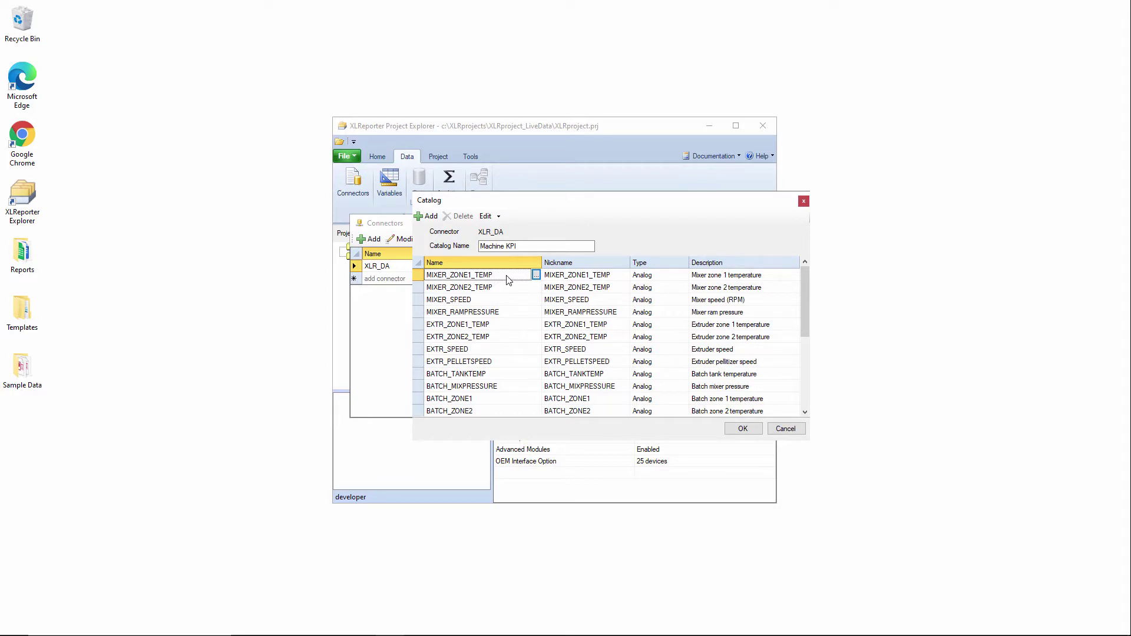
{"action": "left_click", "coordinate": [419, 277]}
{"action": "left_click", "coordinate": [742, 429]}
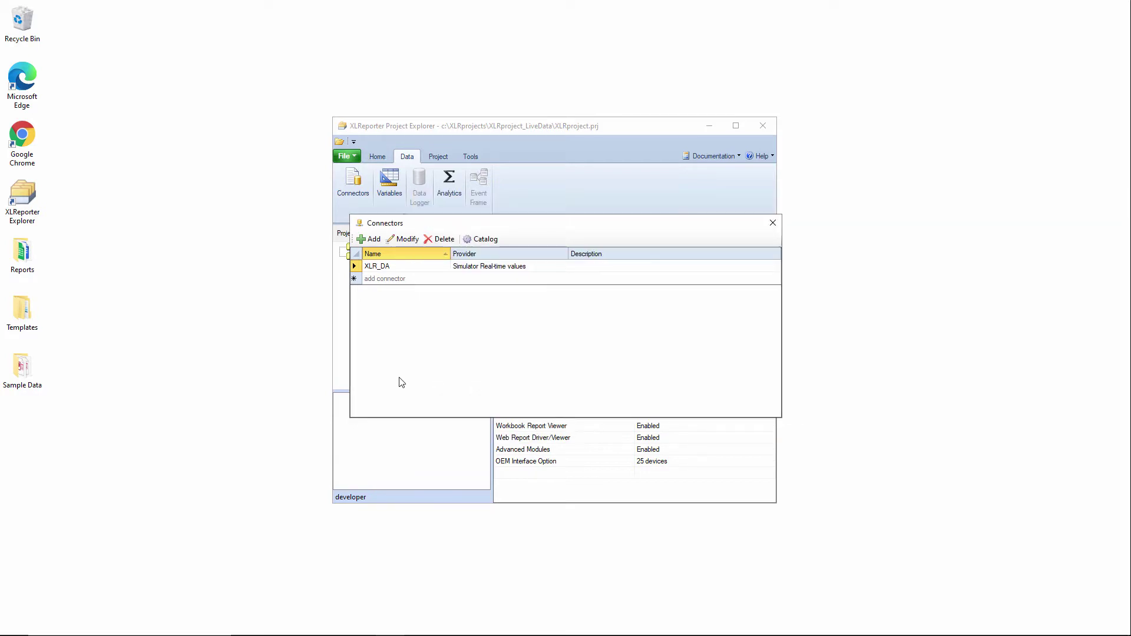
{"action": "left_click", "coordinate": [772, 224]}
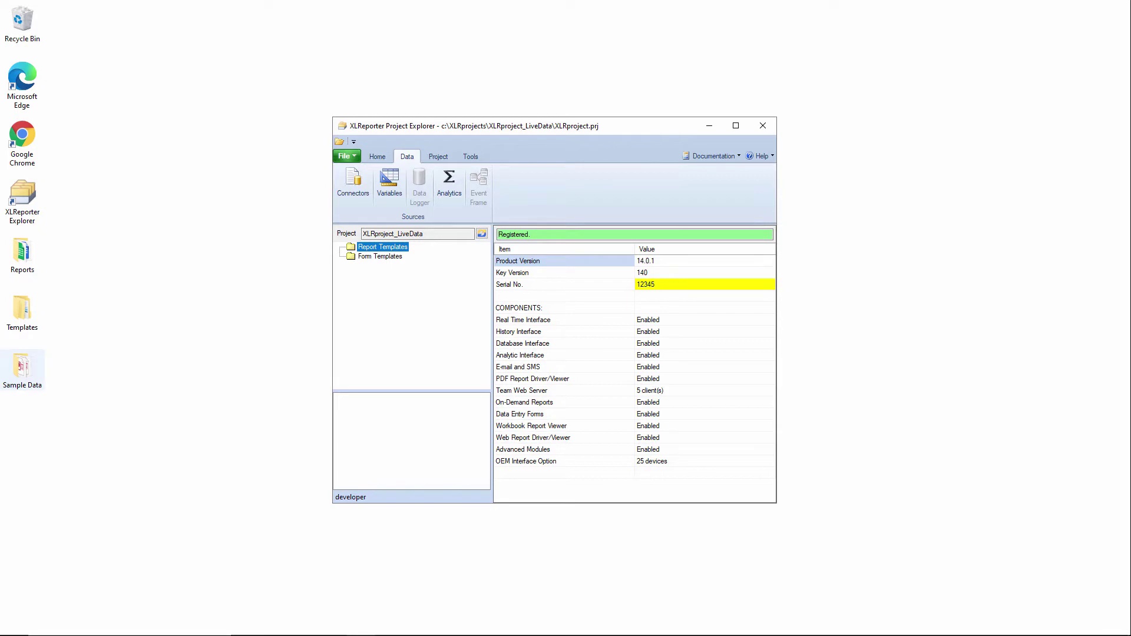
- Start the Template Library Wizard and choose the Dashboard template from the Mobile Real Time category
{"action": "left_click", "coordinate": [386, 158]}
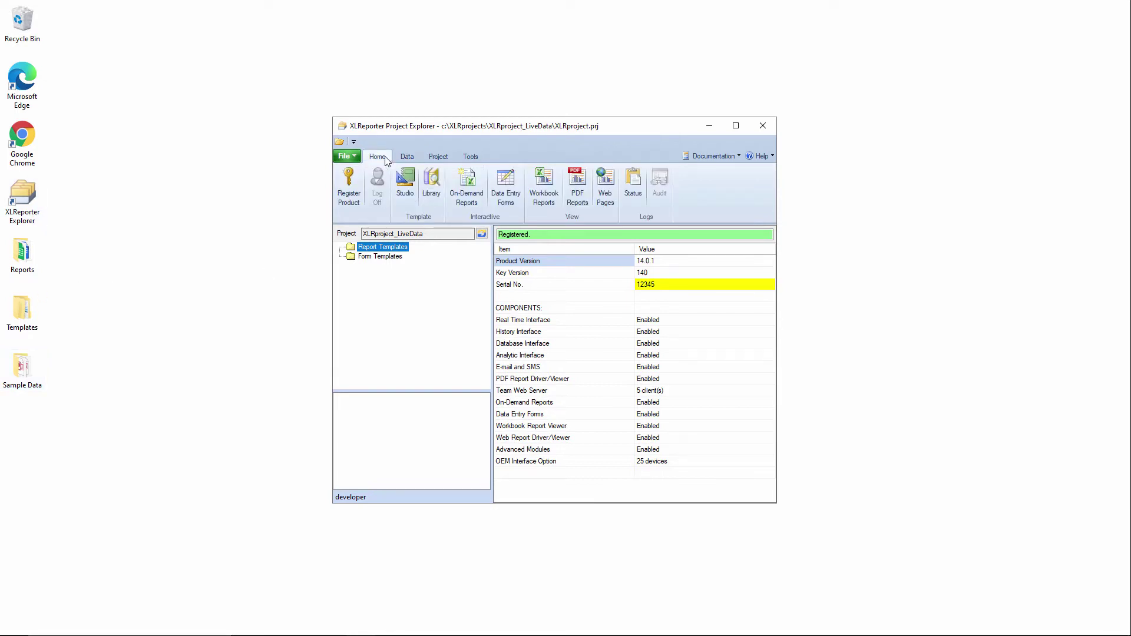
{"action": "left_click", "coordinate": [432, 201]}
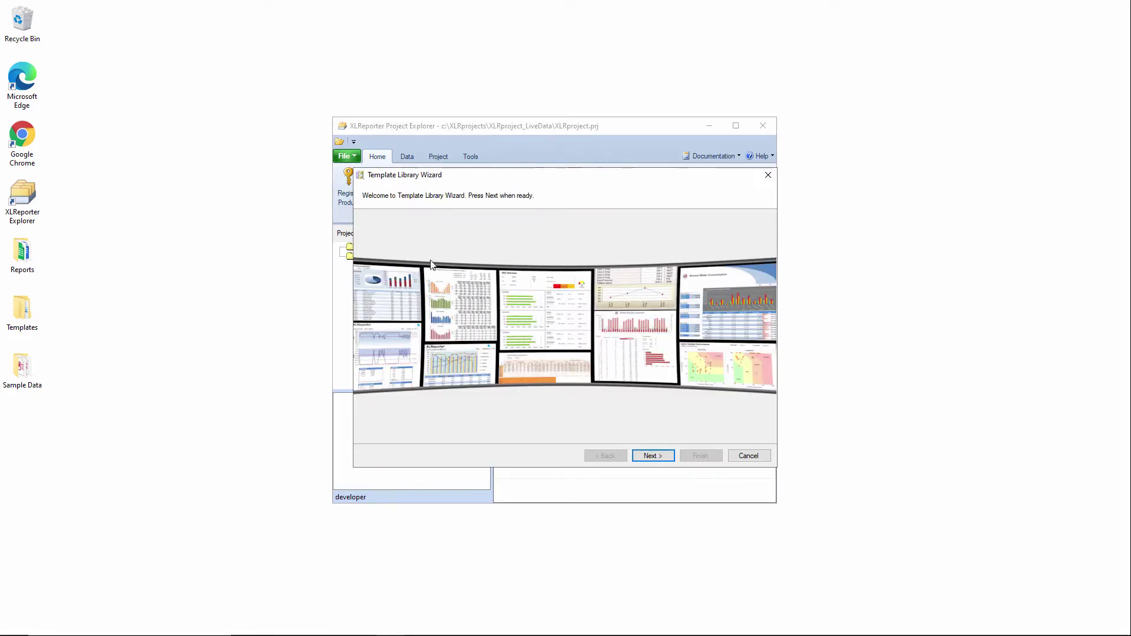
{"action": "left_click", "coordinate": [651, 460]}
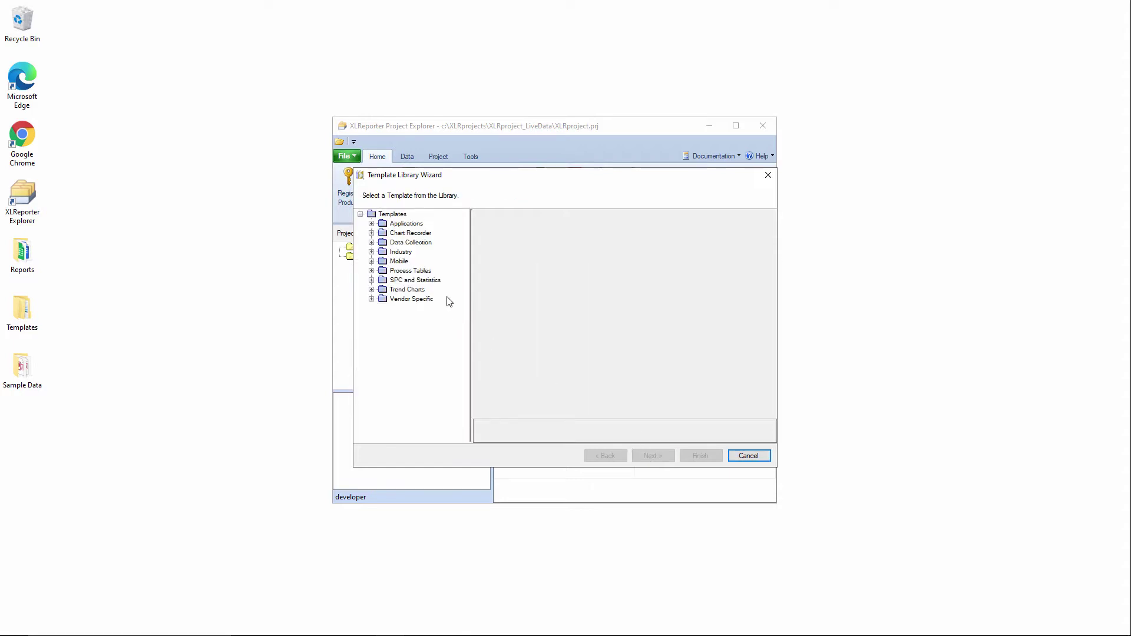
{"action": "left_click", "coordinate": [372, 261]}
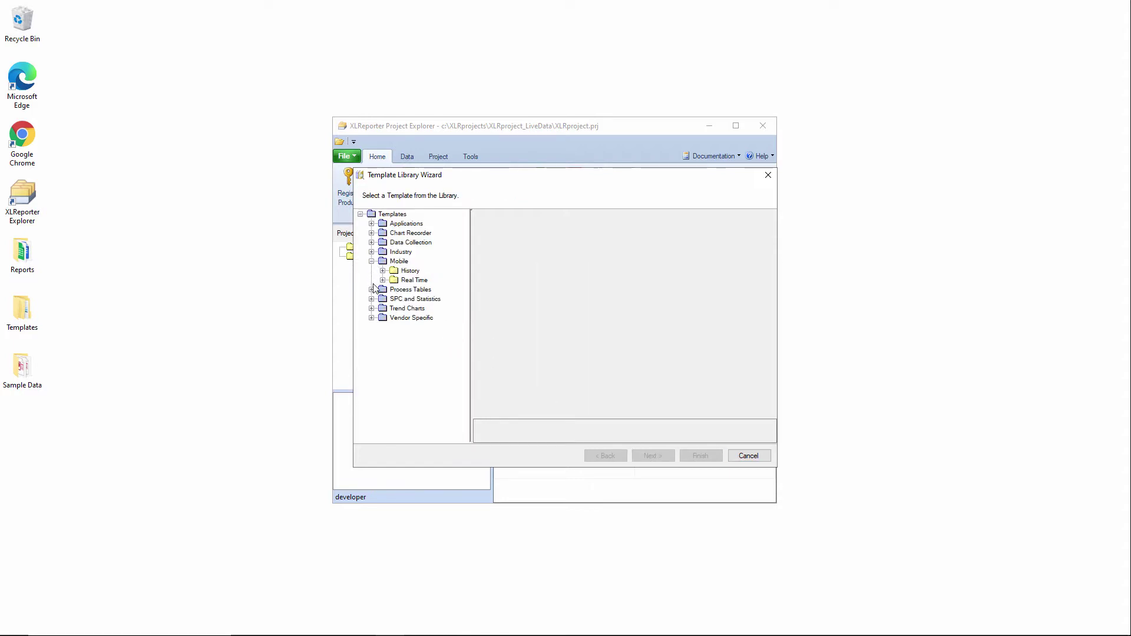
{"action": "left_click", "coordinate": [383, 280]}
{"action": "left_click", "coordinate": [428, 290]}
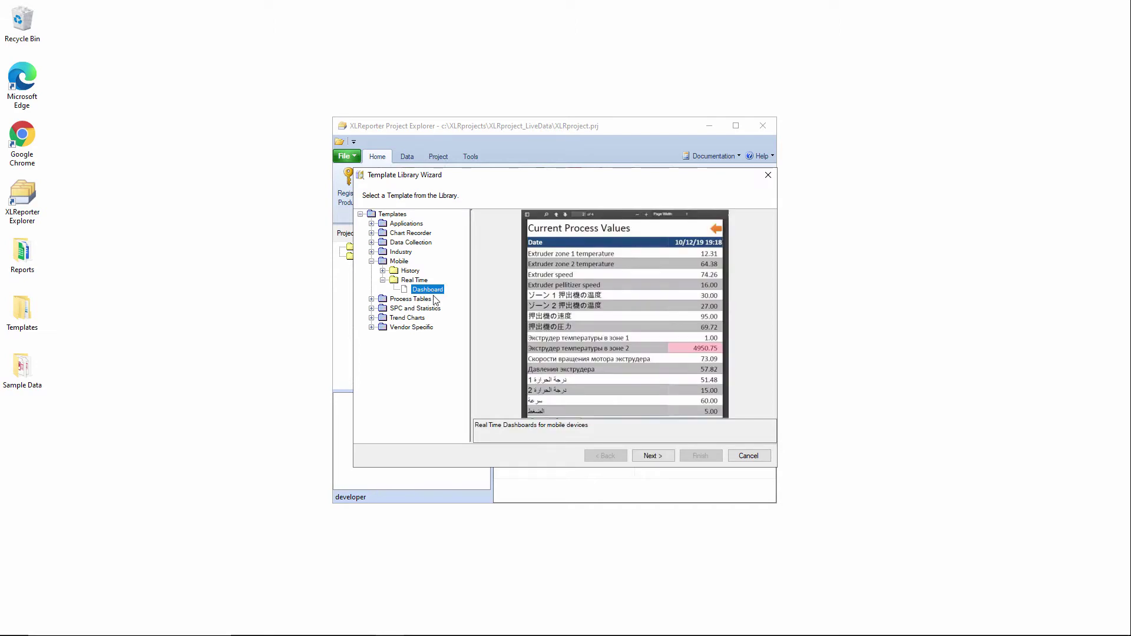
{"action": "left_click", "coordinate": [653, 456]}
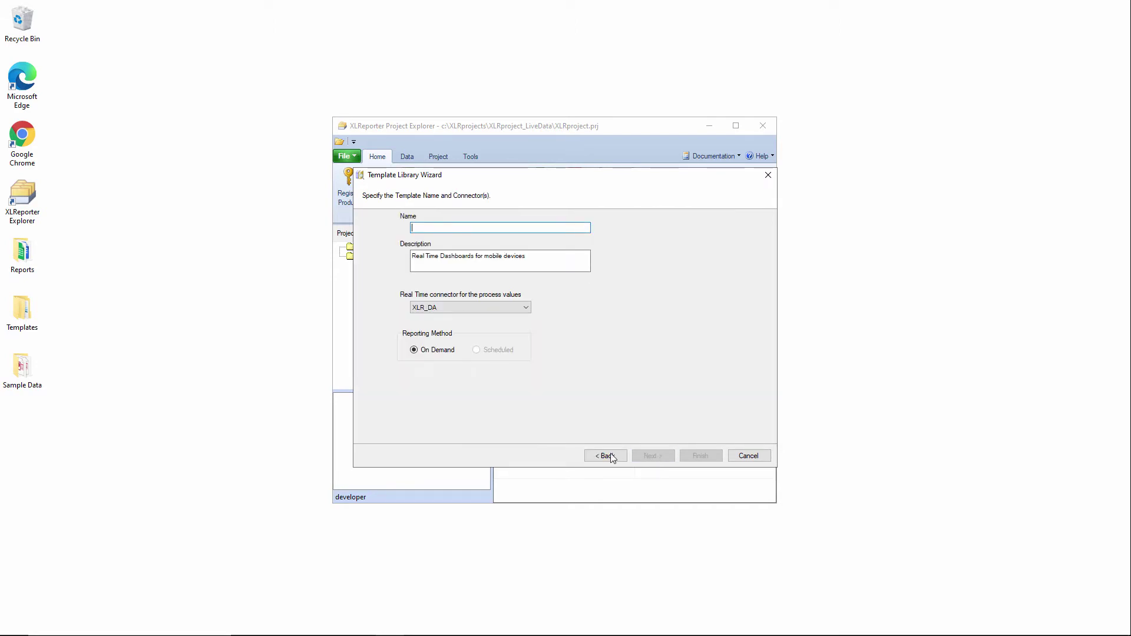
- Name the template Live Snapshot and finish the wizard with the default connector and page titles
{"action": "type", "text": "Live Snapshot"}
{"action": "left_click", "coordinate": [653, 456]}
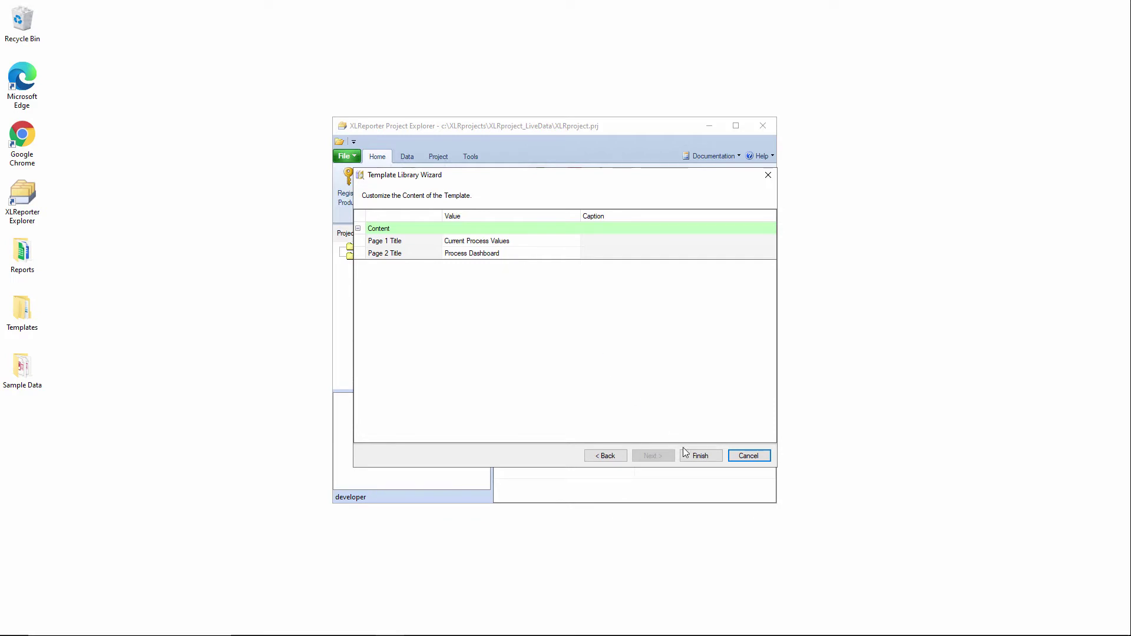
{"action": "left_click", "coordinate": [700, 457]}
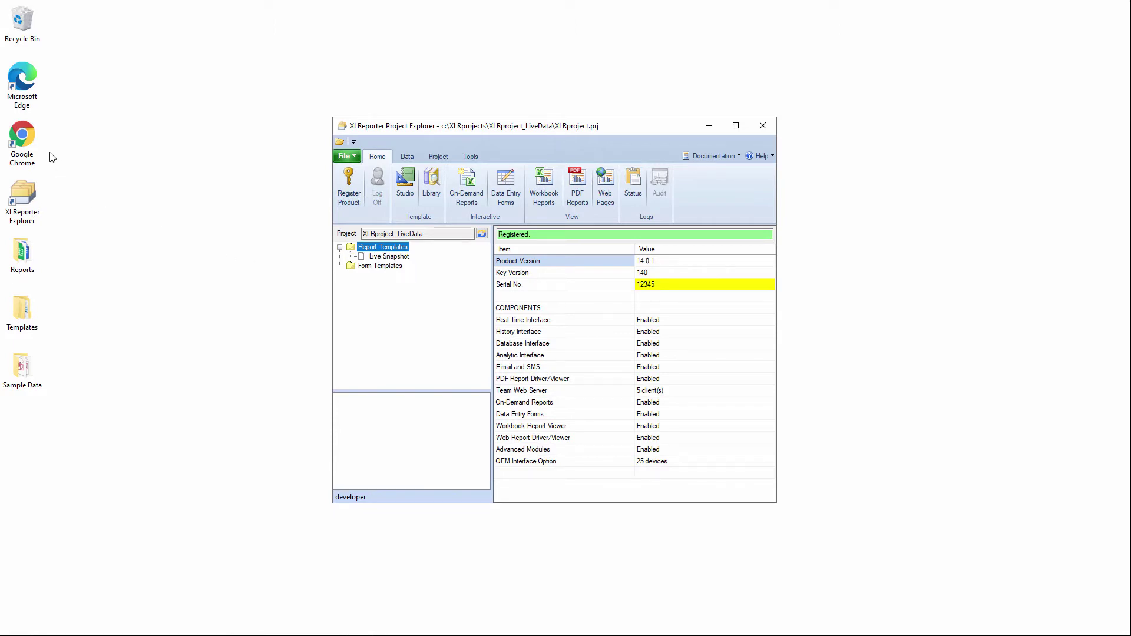
- Switch to Google Chrome and open the XLReporter web portal at localhost/xlrweb
{"action": "double_click", "coordinate": [32, 136]}
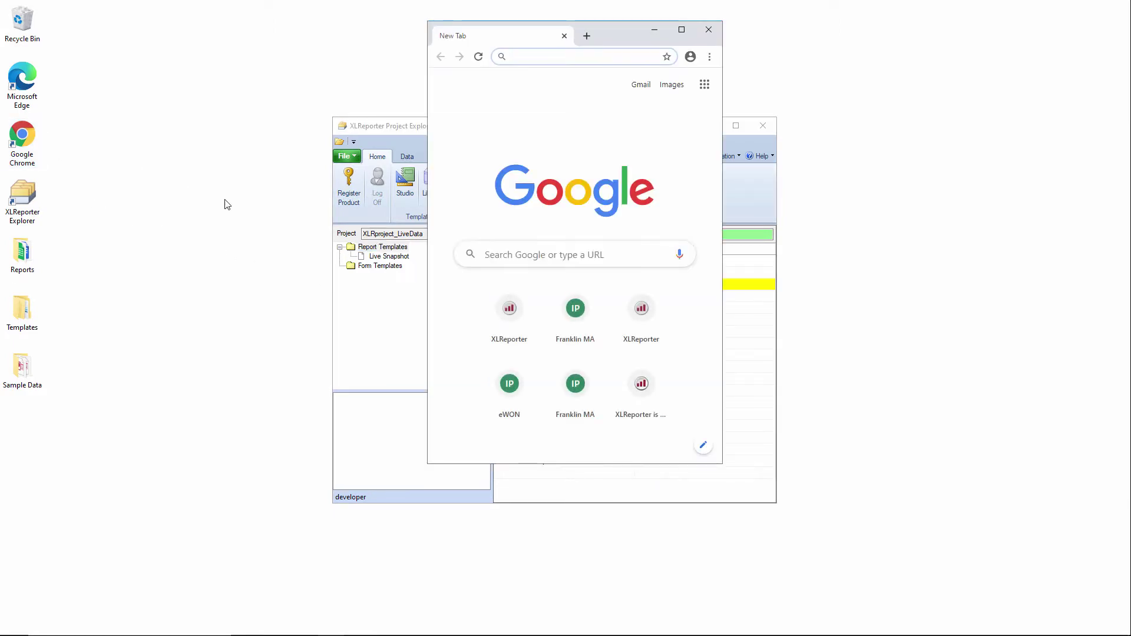
{"action": "left_click_drag", "start_coordinate": [610, 40], "coordinate": [595, 104]}
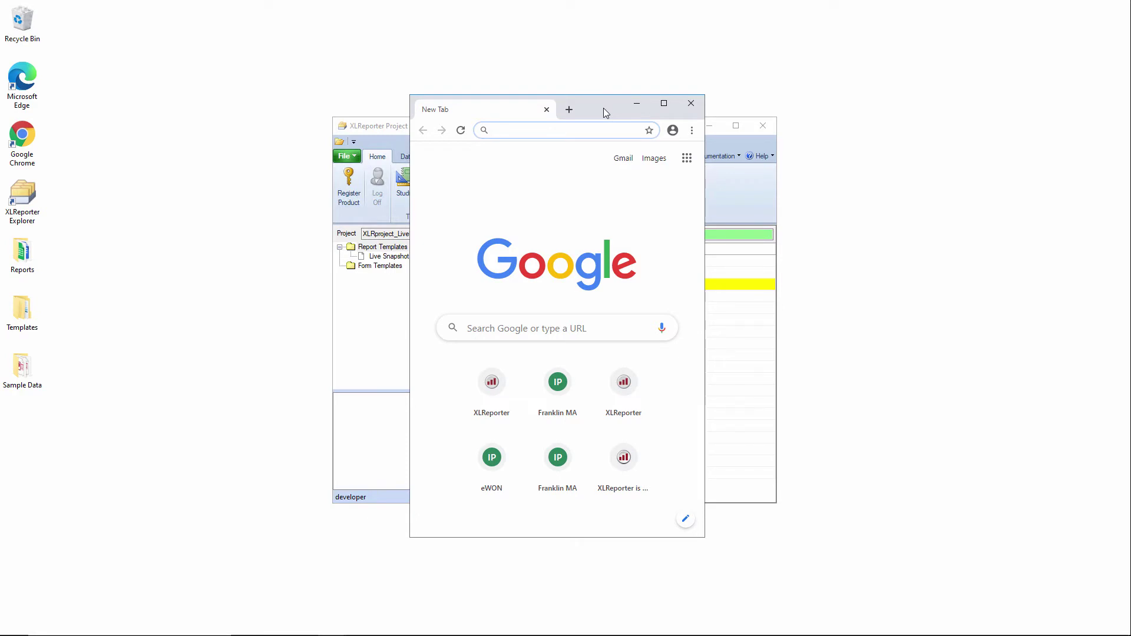
{"action": "type", "text": "local"}
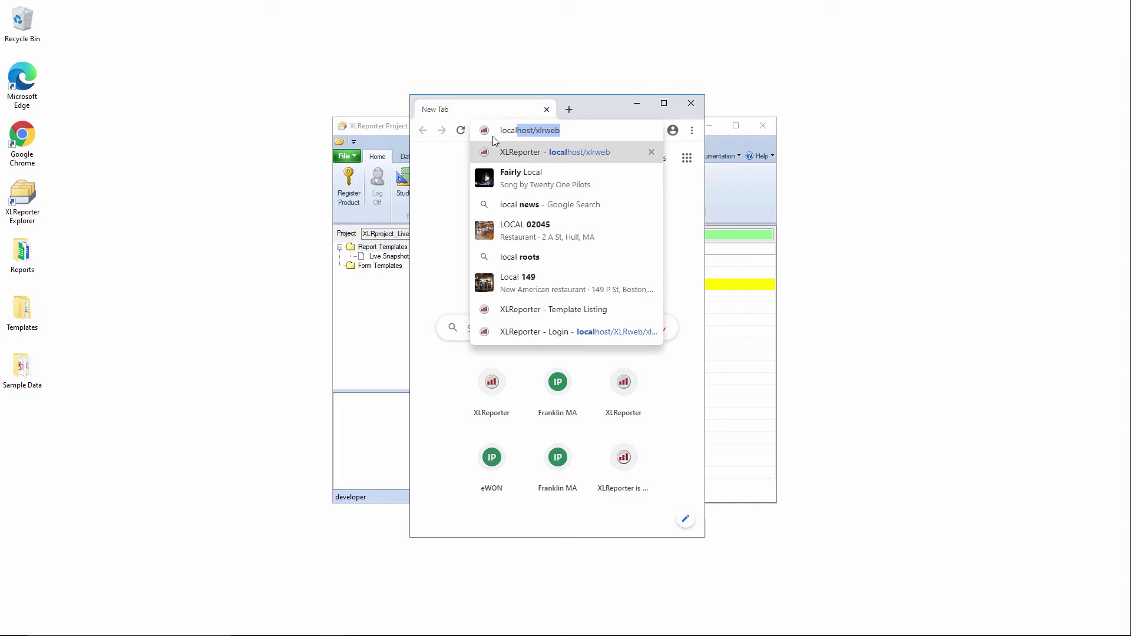
{"action": "type", "text": "host/xlrweb"}
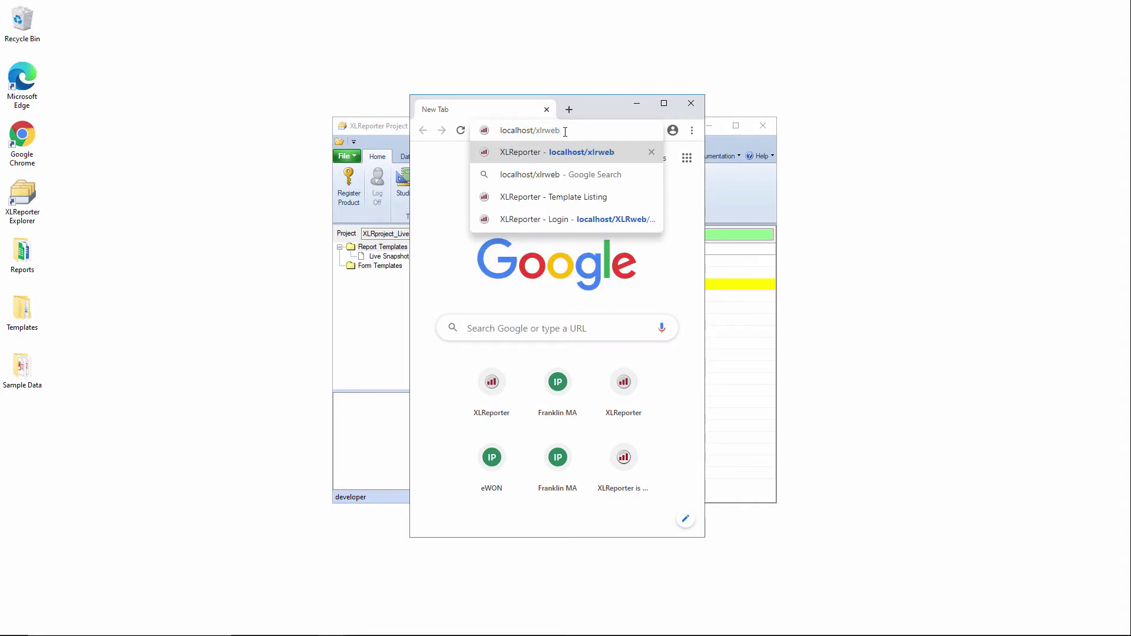
{"action": "key", "text": "Return"}
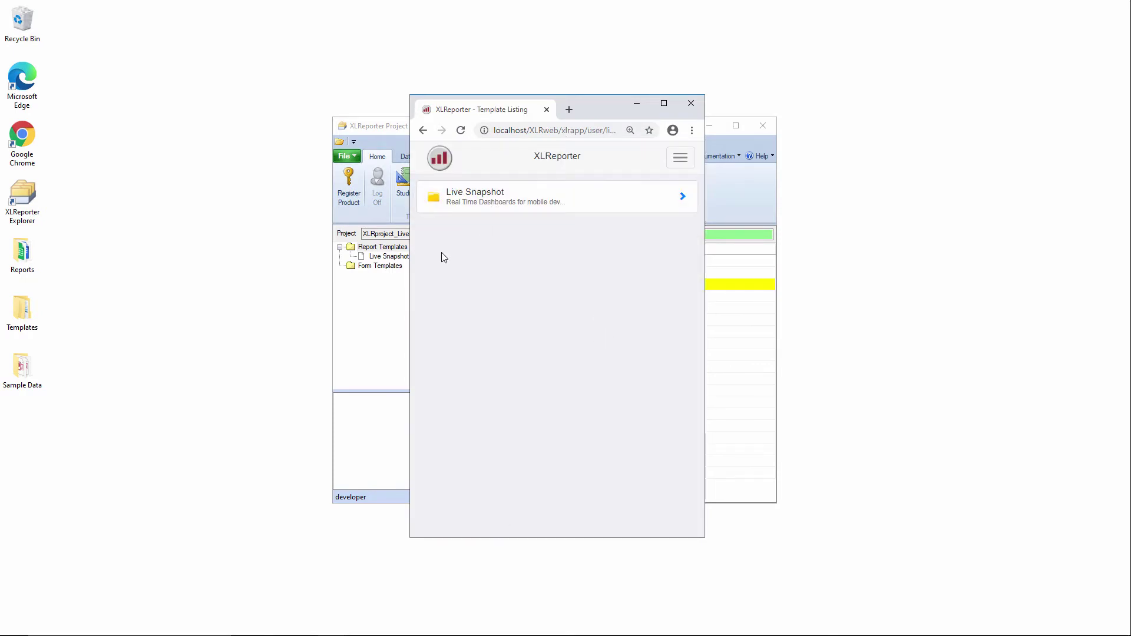
- Assign all Machine KPI tags to the Live Snapshot template starting at Tag 1, and refresh the report
{"action": "left_click", "coordinate": [550, 206]}
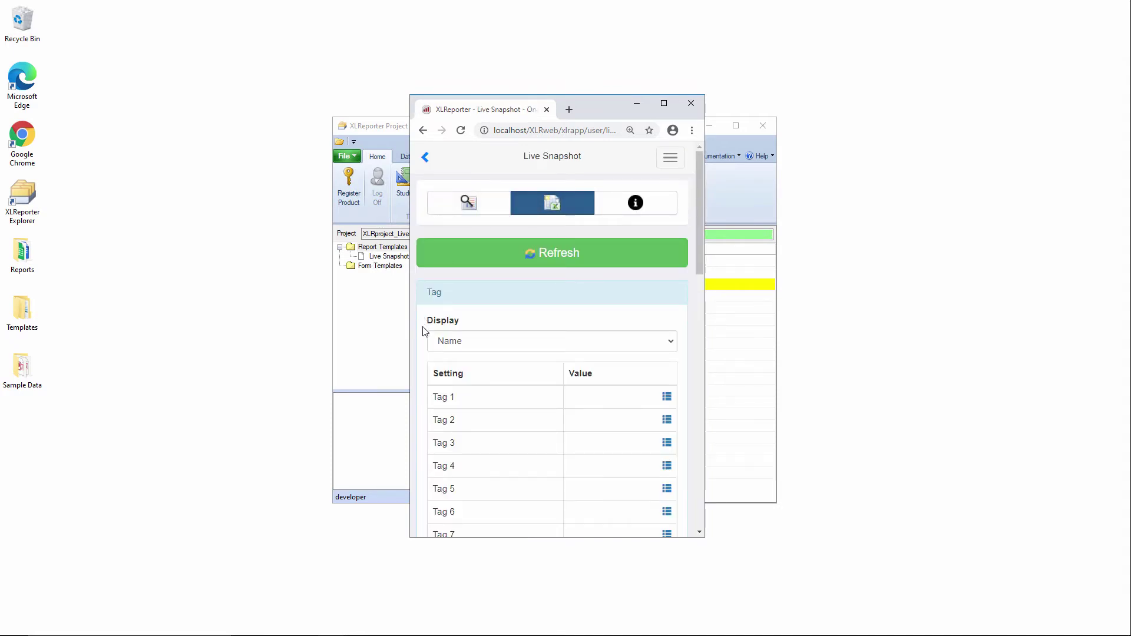
{"action": "left_click", "coordinate": [666, 397]}
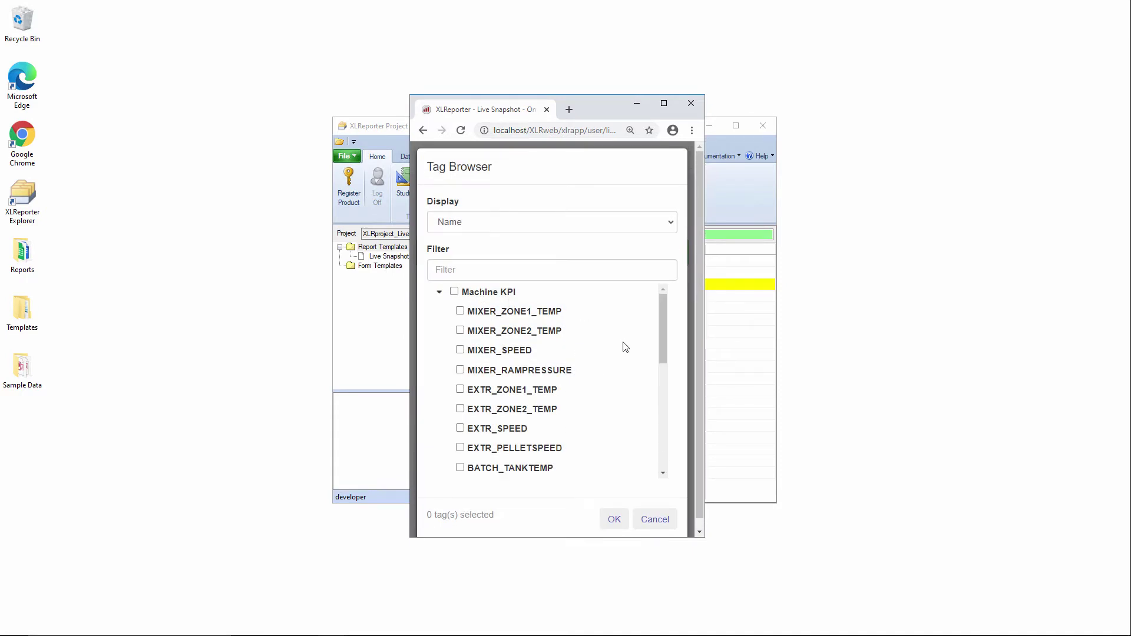
{"action": "scroll", "coordinate": [624, 360], "scroll_direction": "down", "scroll_amount": 6}
{"action": "scroll", "coordinate": [622, 388], "scroll_direction": "up", "scroll_amount": 6}
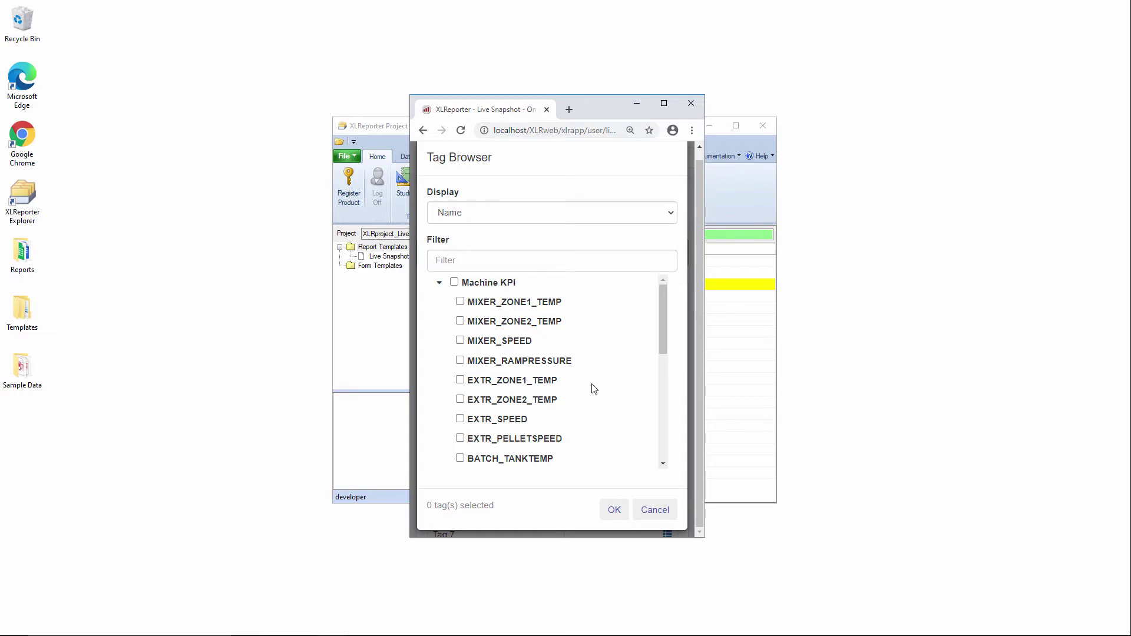
{"action": "left_click", "coordinate": [455, 283]}
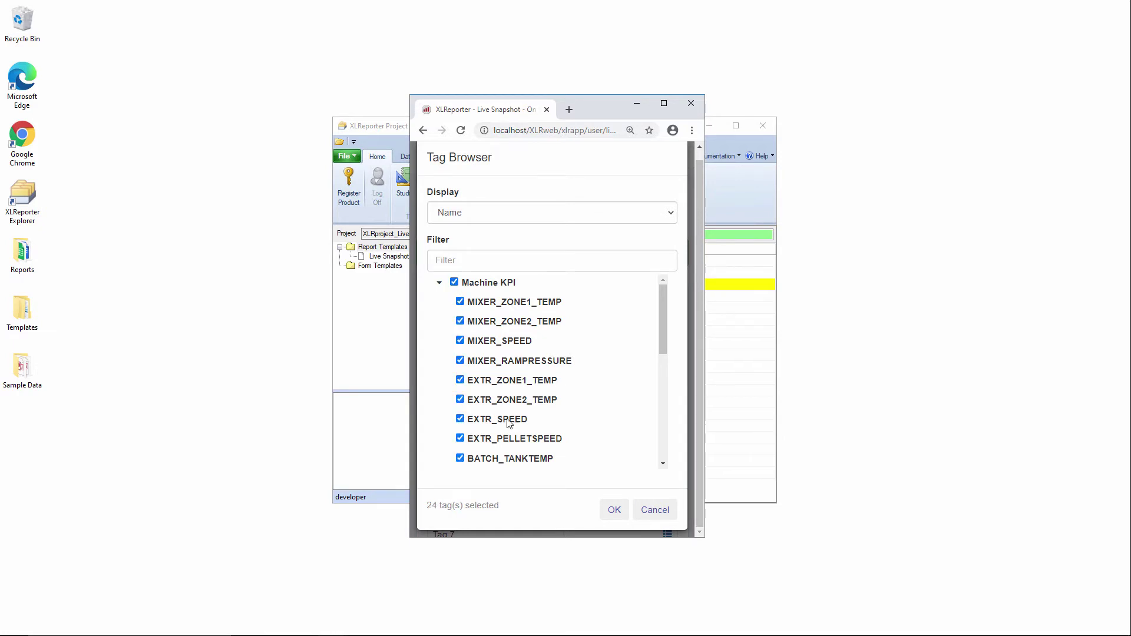
{"action": "left_click", "coordinate": [613, 509]}
{"action": "left_click", "coordinate": [546, 254]}
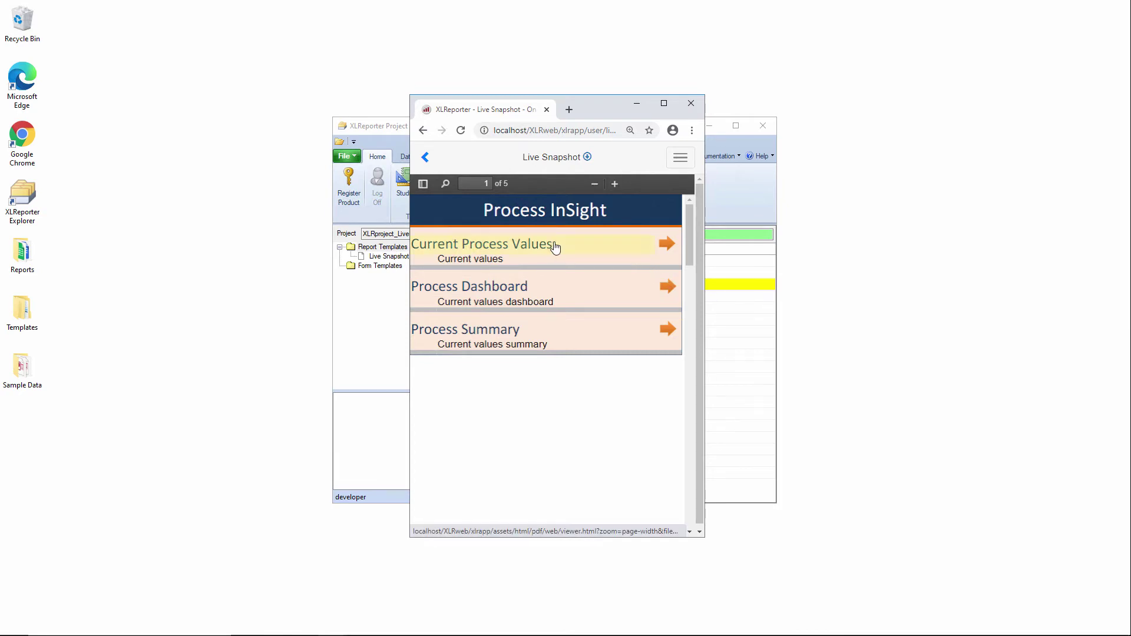
- Review the live tag readings on the Current Process Values page and return to the Process InSight index
{"action": "left_click", "coordinate": [665, 245]}
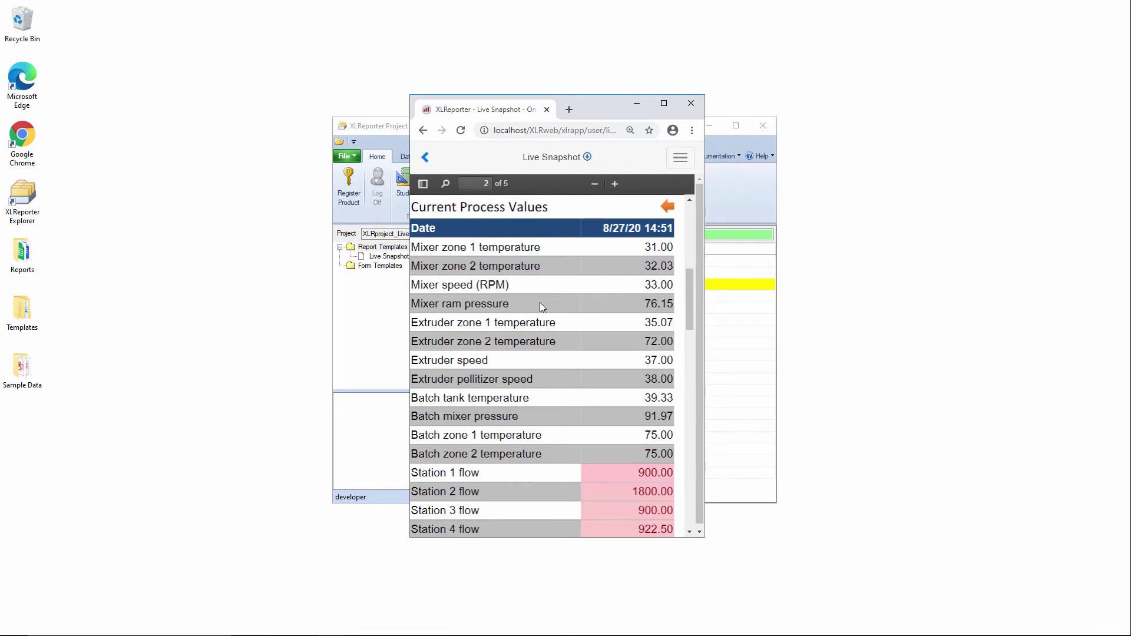
{"action": "scroll", "coordinate": [606, 356], "scroll_direction": "down", "scroll_amount": 1}
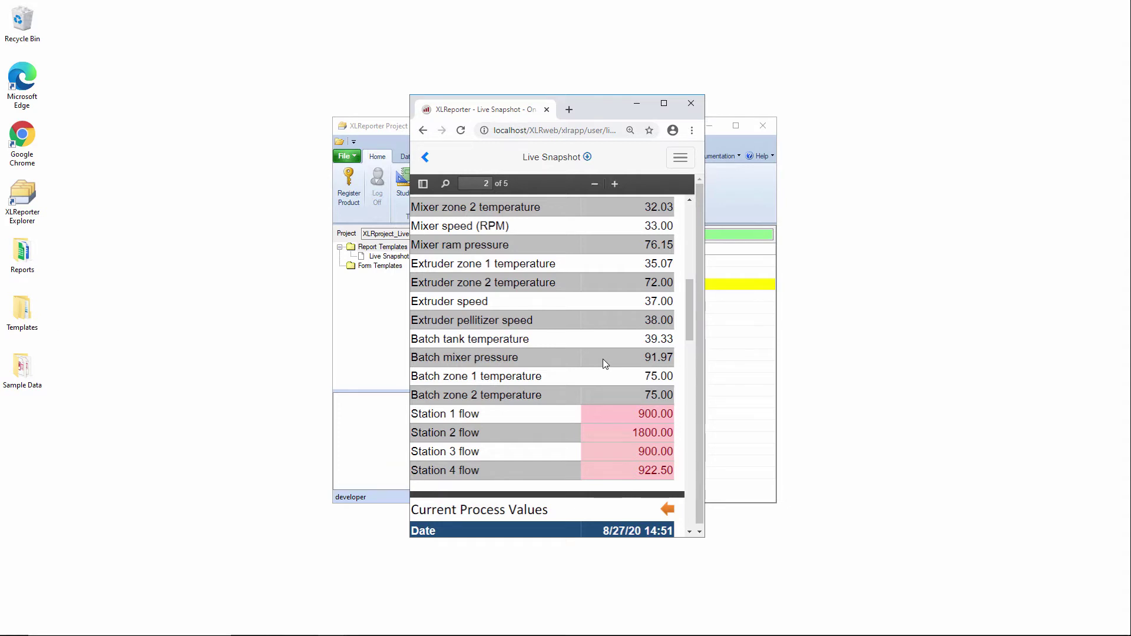
{"action": "scroll", "coordinate": [620, 359], "scroll_direction": "up", "scroll_amount": 1}
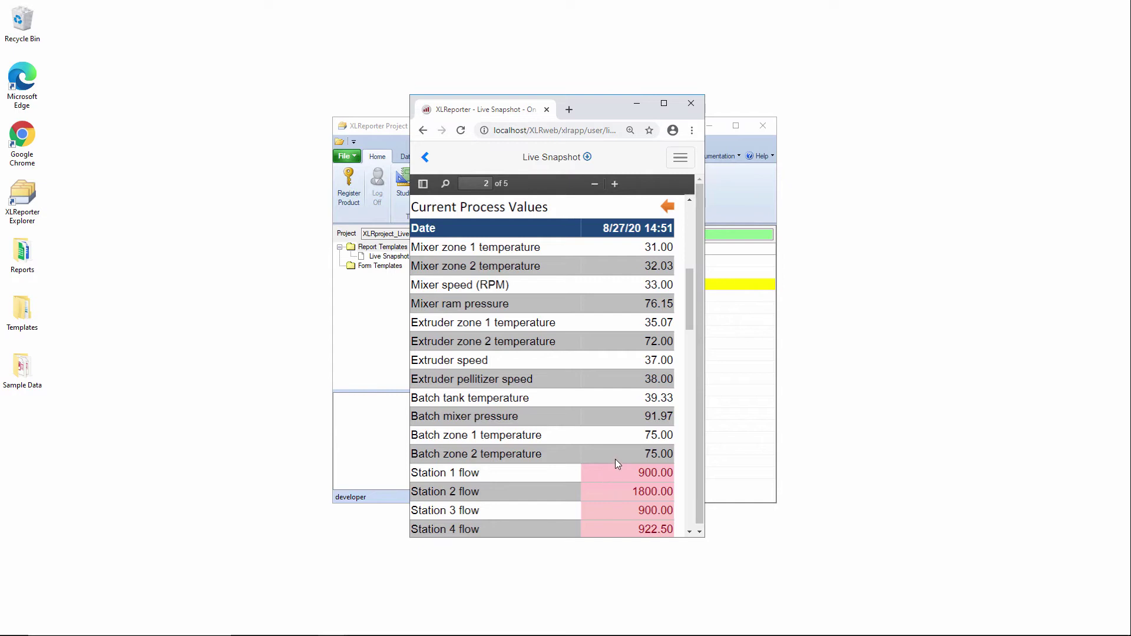
{"action": "scroll", "coordinate": [638, 417], "scroll_direction": "down", "scroll_amount": 1}
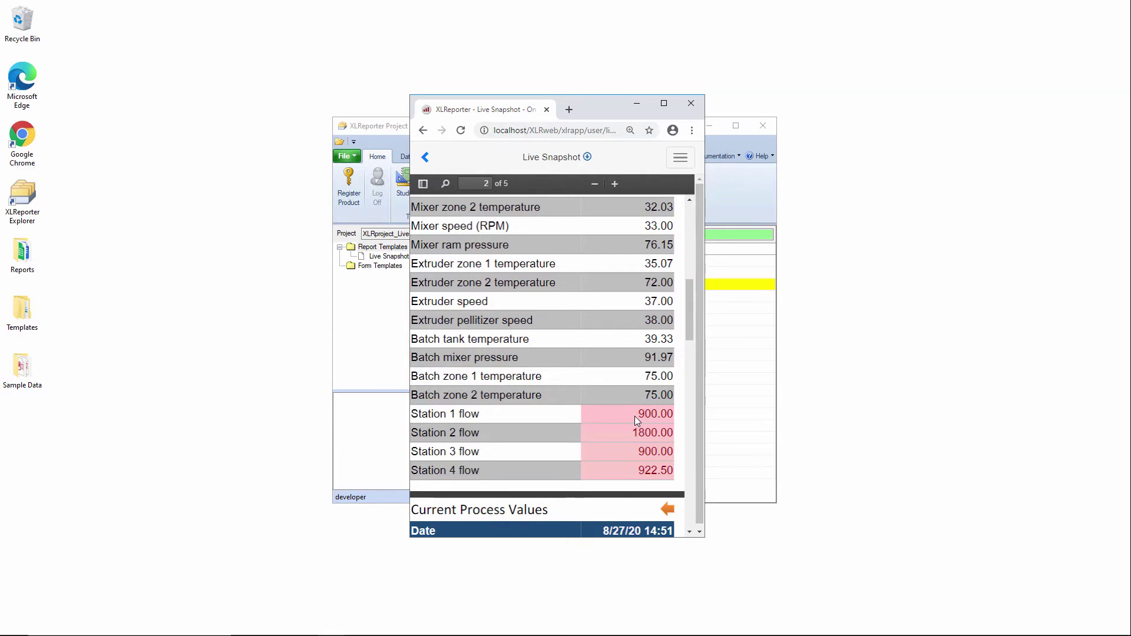
{"action": "scroll", "coordinate": [635, 416], "scroll_direction": "down", "scroll_amount": 5}
{"action": "left_click", "coordinate": [667, 203]}
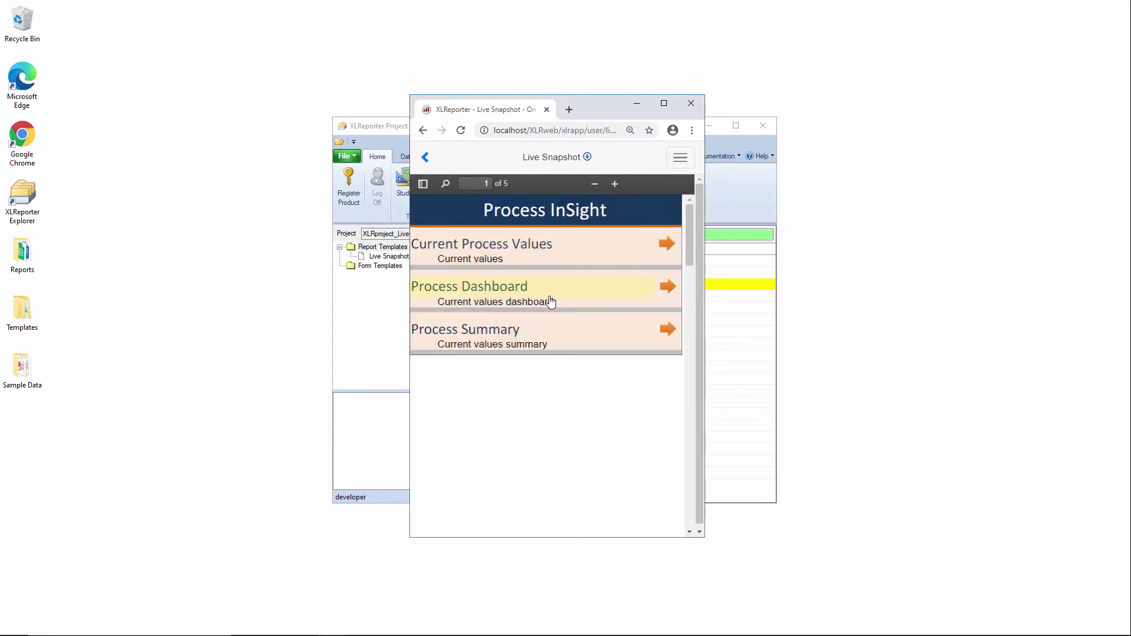
- View the Process Dashboard page, then go back to the index and open the Process Summary page
{"action": "left_click", "coordinate": [652, 286]}
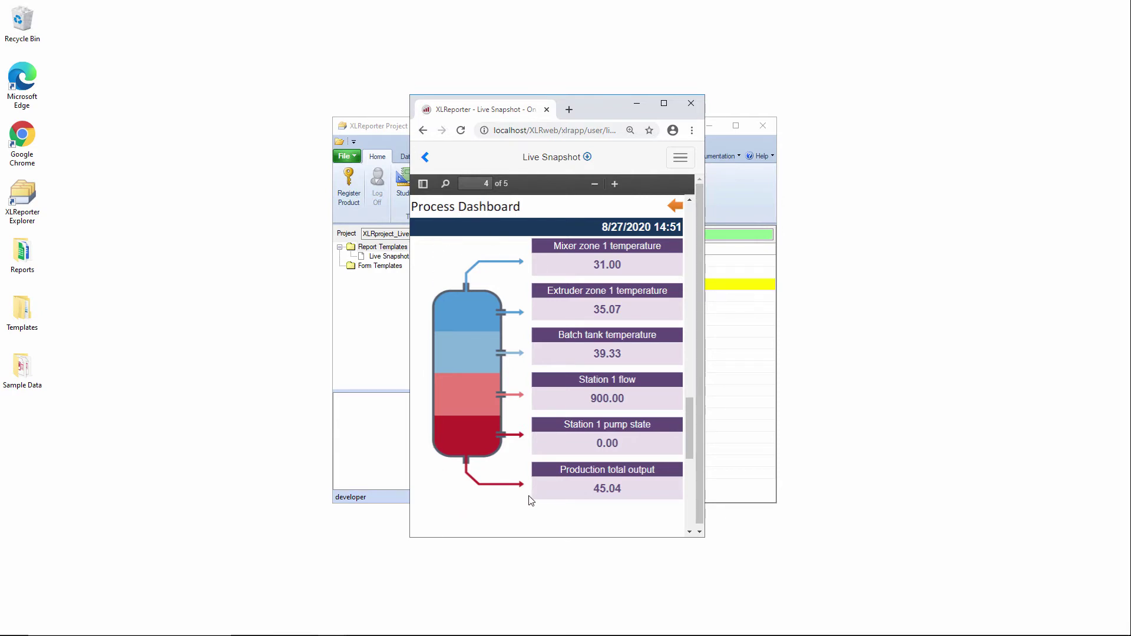
{"action": "left_click", "coordinate": [675, 206]}
{"action": "left_click", "coordinate": [626, 328]}
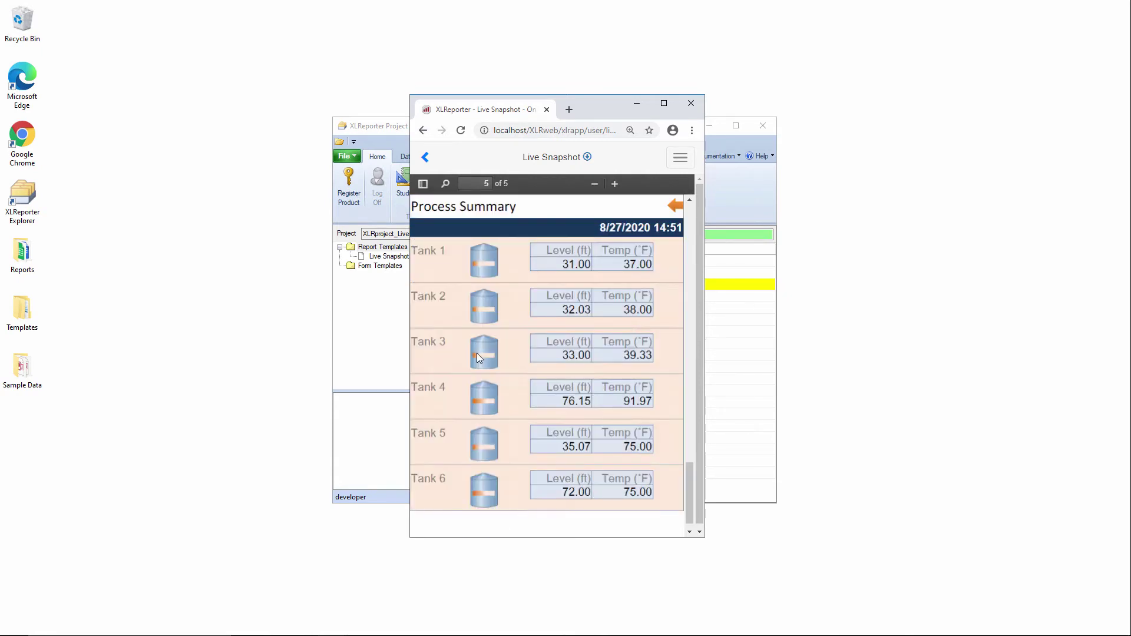